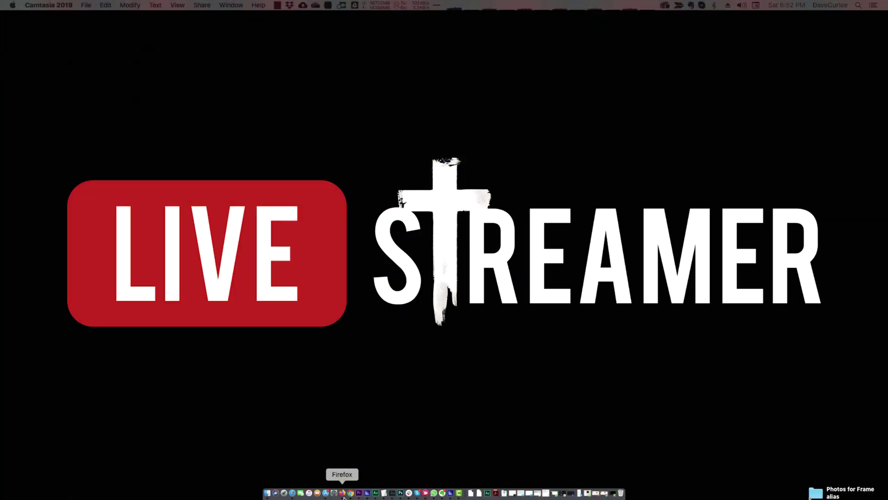
# Scrub the church media video's preview to find where both hosts appear, around 2:01
pyautogui.click(341, 494)
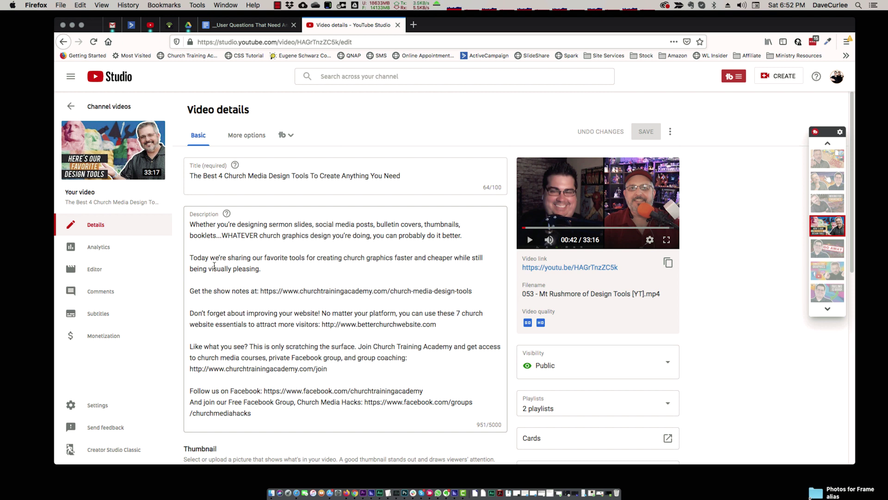
pyautogui.click(524, 228)
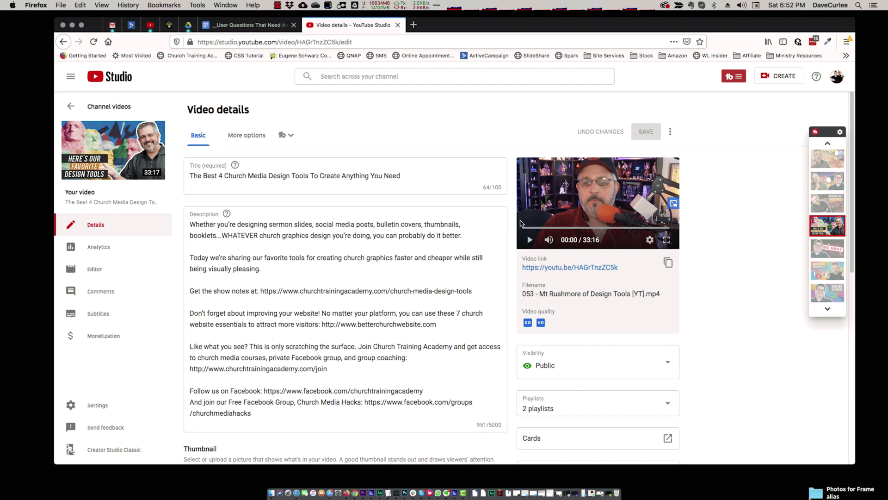
pyautogui.click(544, 227)
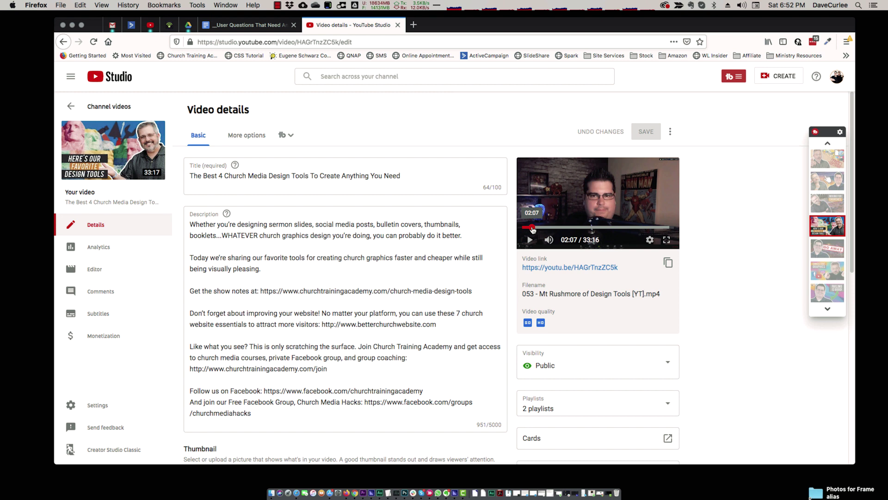
pyautogui.click(556, 228)
pyautogui.click(565, 227)
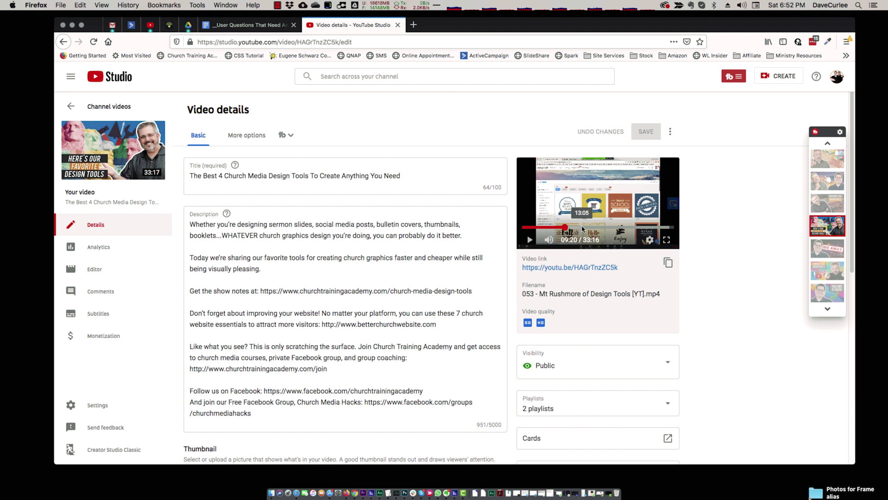
pyautogui.click(581, 227)
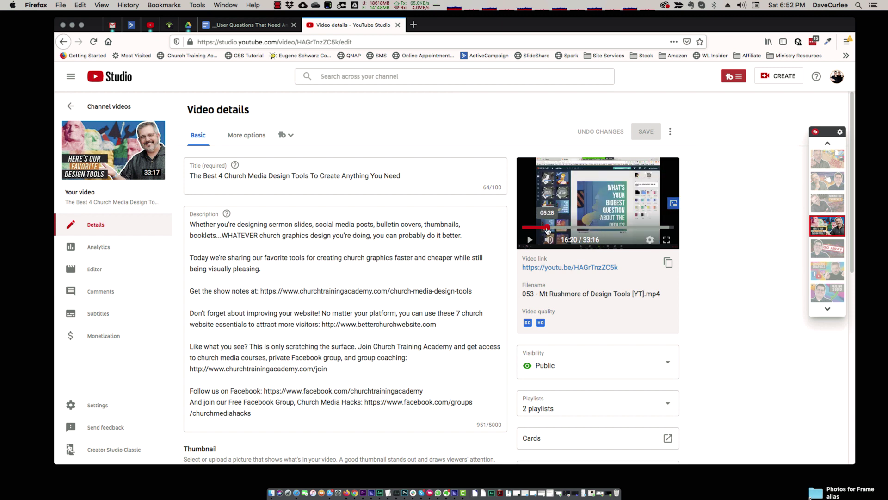
pyautogui.click(548, 228)
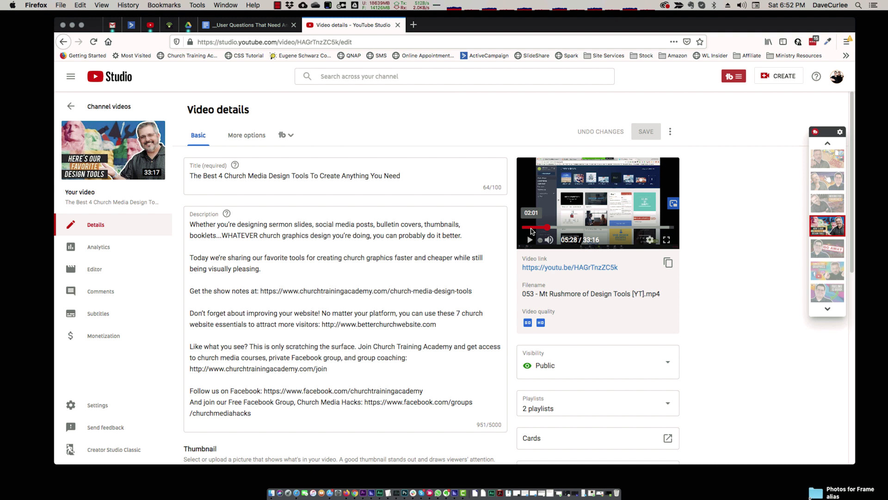
pyautogui.click(532, 228)
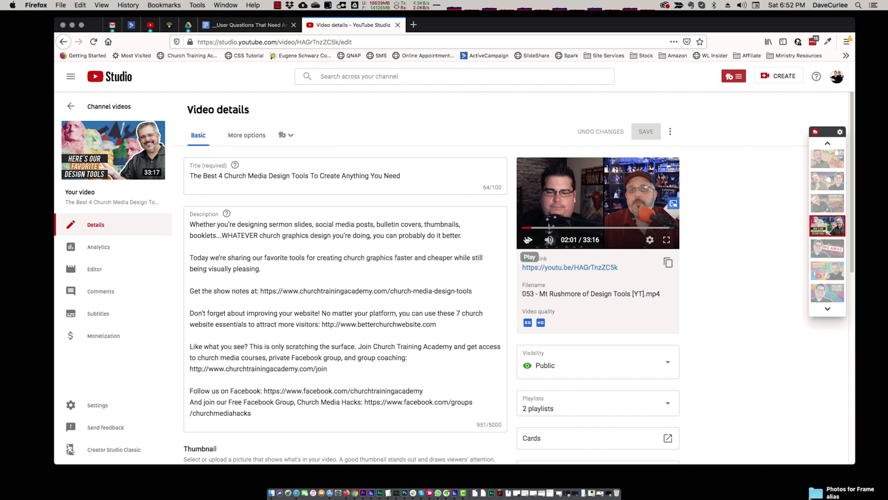
# Play the preview from 2:01, pause it at 2:13, and place the cursor in the description
pyautogui.click(529, 241)
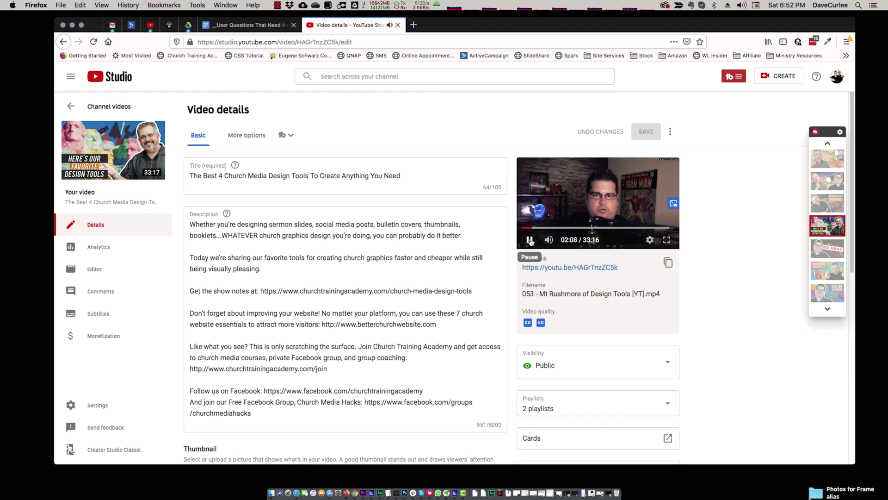
pyautogui.click(536, 236)
pyautogui.click(530, 240)
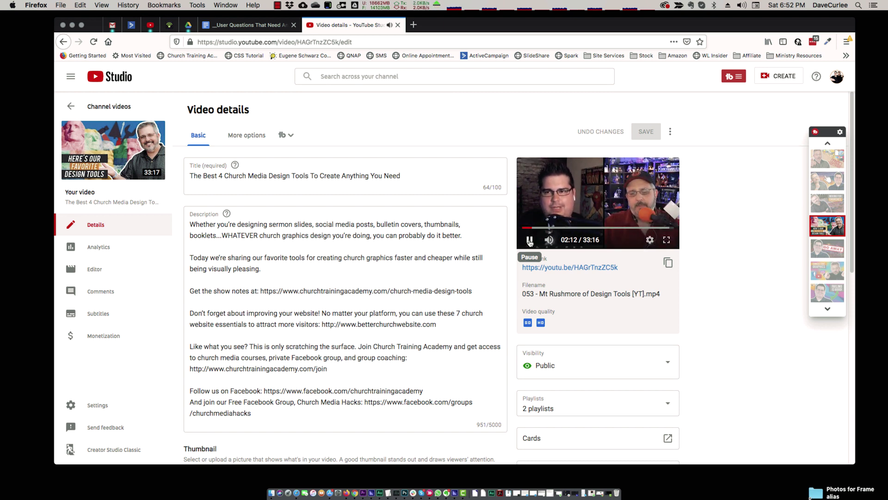
pyautogui.click(531, 240)
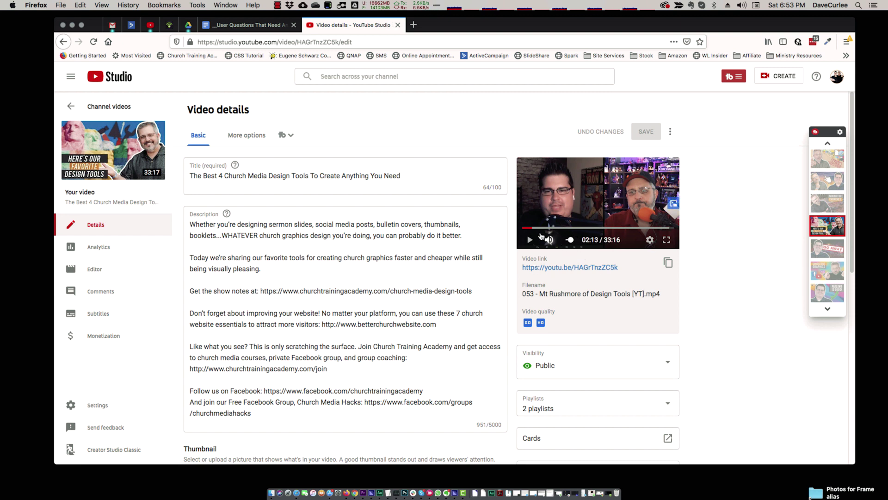
pyautogui.click(191, 224)
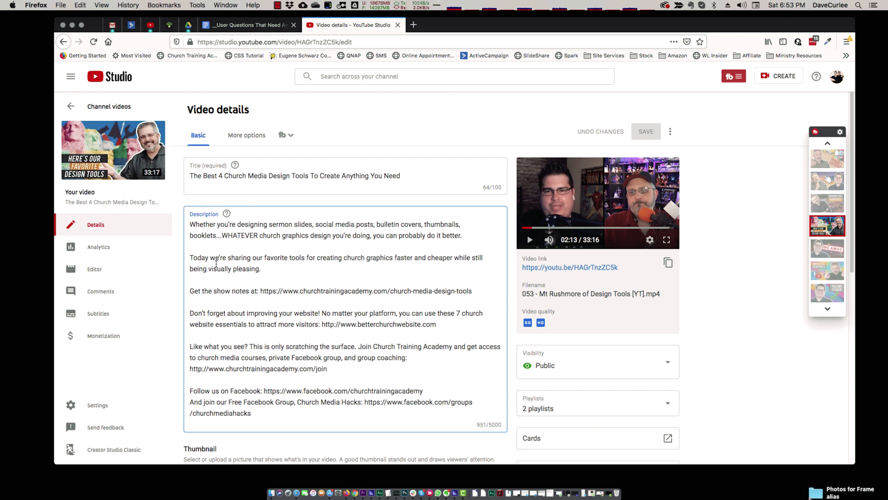
# Insert a 'Chapter Points:' heading and a '2:07 - Canva' entry after the intro paragraph, with a blank line before
pyautogui.click(233, 276)
pyautogui.press('Return')
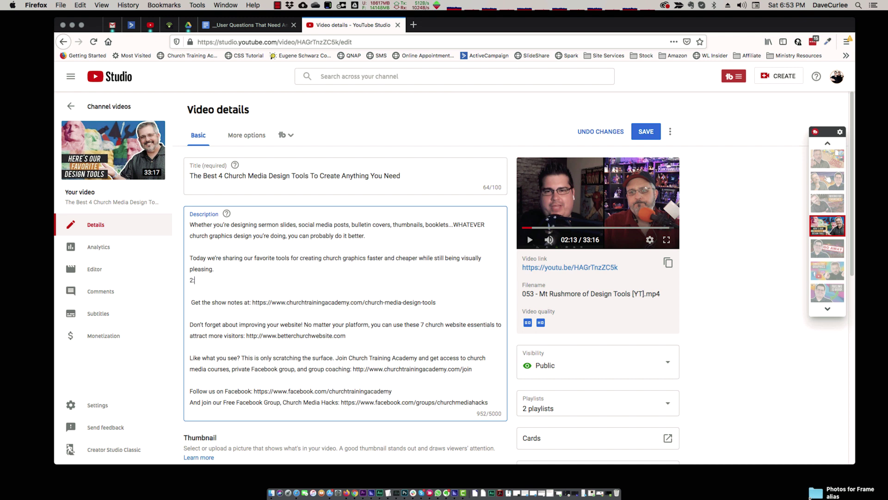
pyautogui.write('7 - Canva')
pyautogui.press('Return')
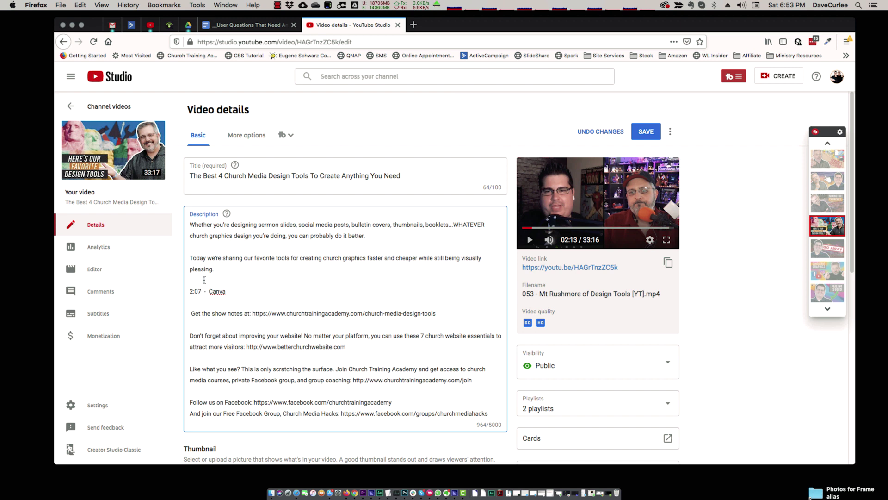
pyautogui.write('Cha')
pyautogui.click(215, 270)
pyautogui.press('Return')
pyautogui.press('Return')
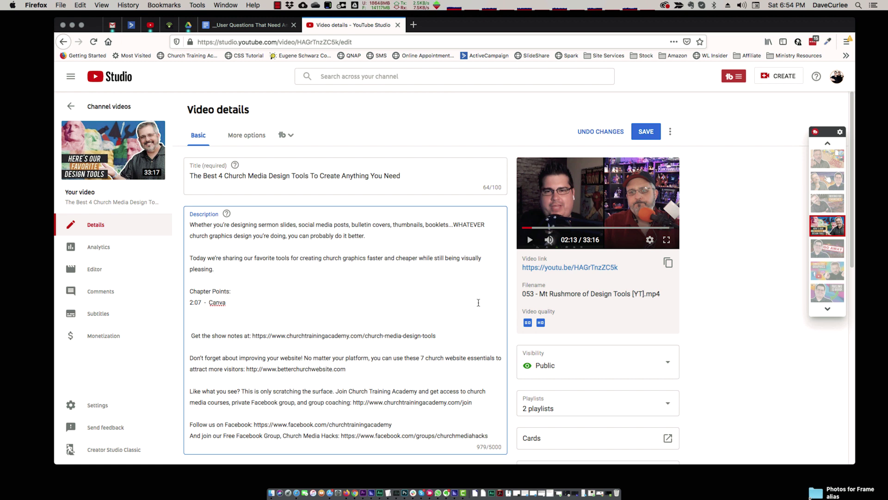
# Find the next topic near 5:28 in the preview and add a '5:25 - Canva Walkthrough' chapter line
pyautogui.click(544, 227)
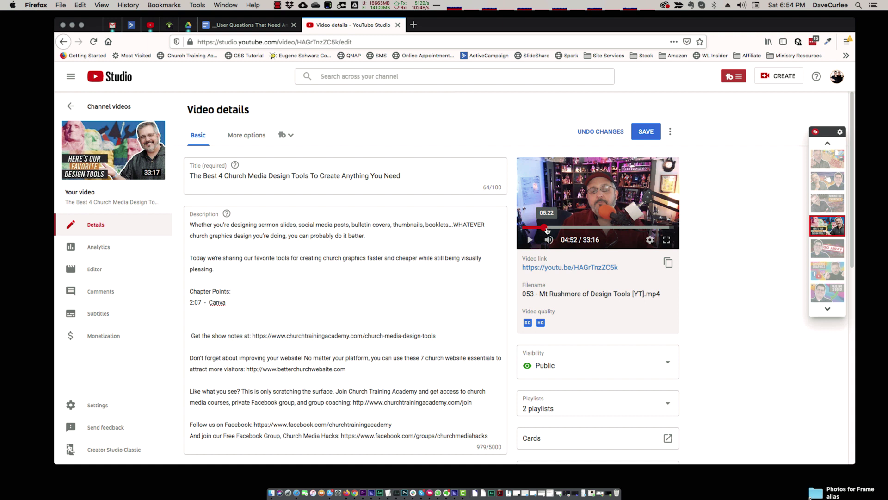
pyautogui.click(548, 229)
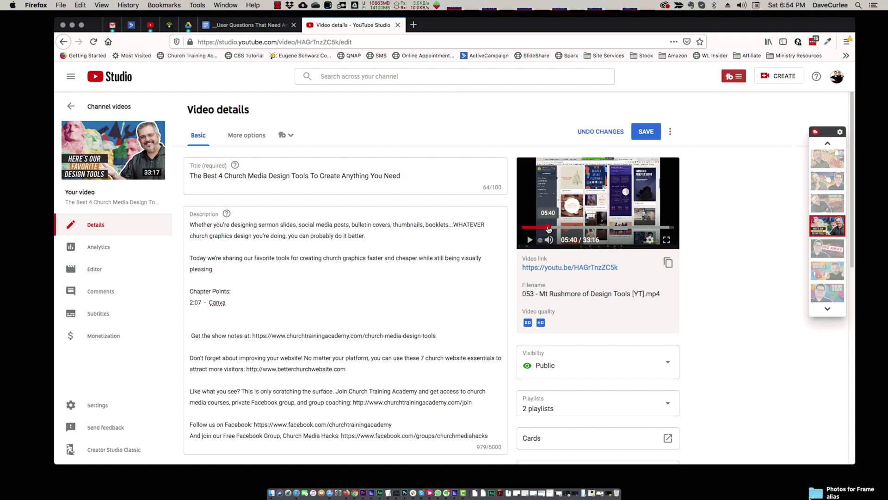
pyautogui.click(529, 241)
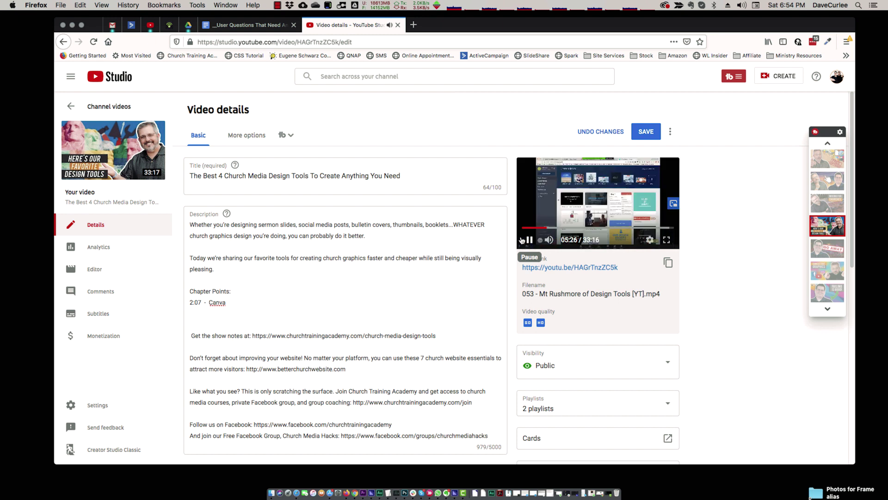
pyautogui.click(528, 240)
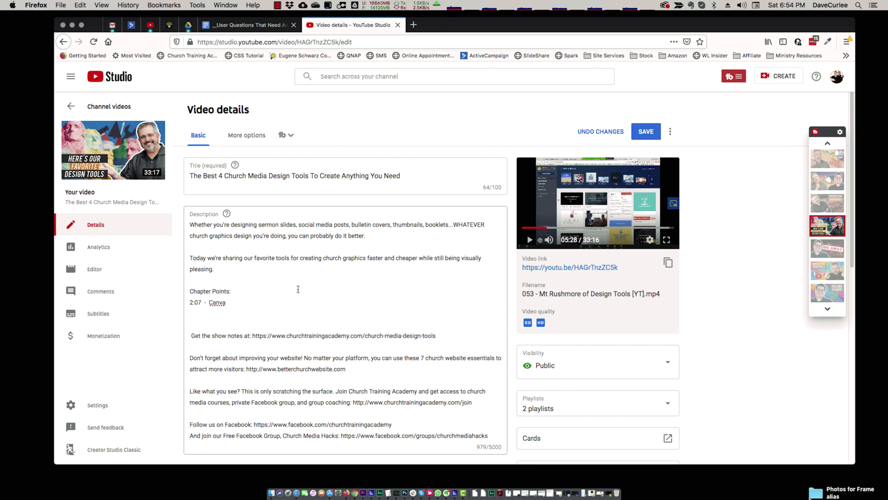
pyautogui.click(193, 310)
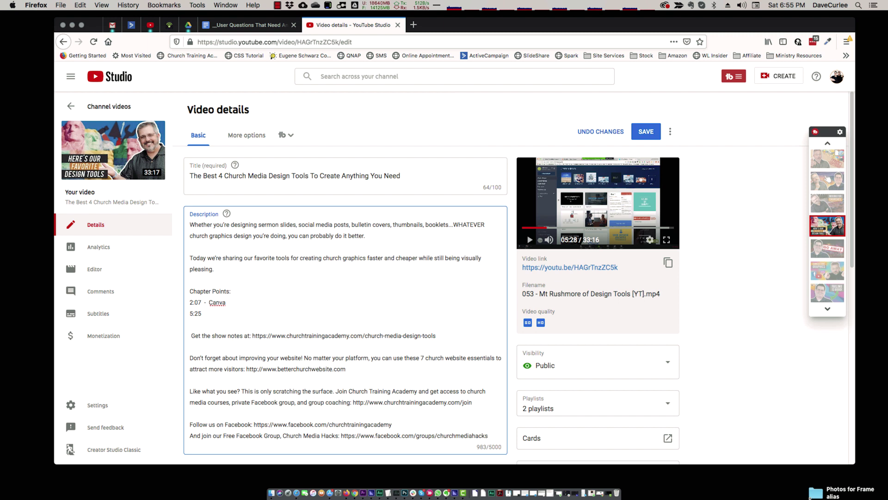
pyautogui.write('5:25  -  Canva Walkthrough')
pyautogui.press('Return')
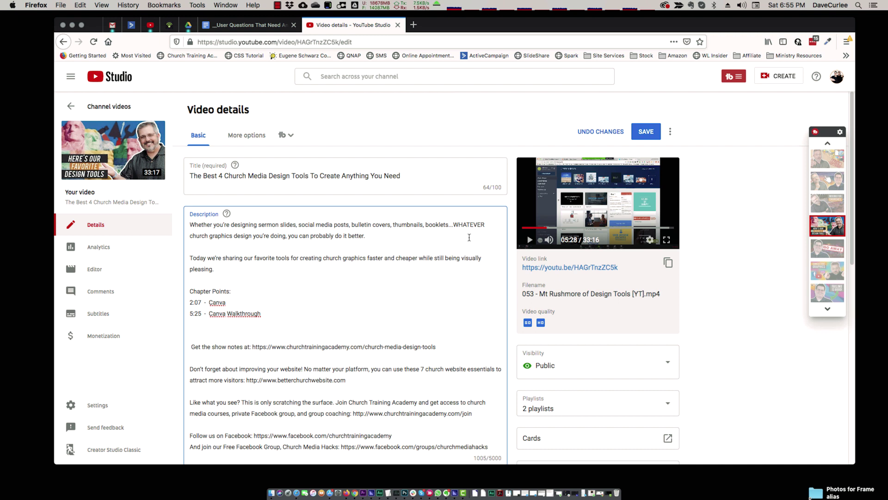
# Play on to 6:35 and add a '6:35 - Design Bold' chapter line
pyautogui.click(530, 240)
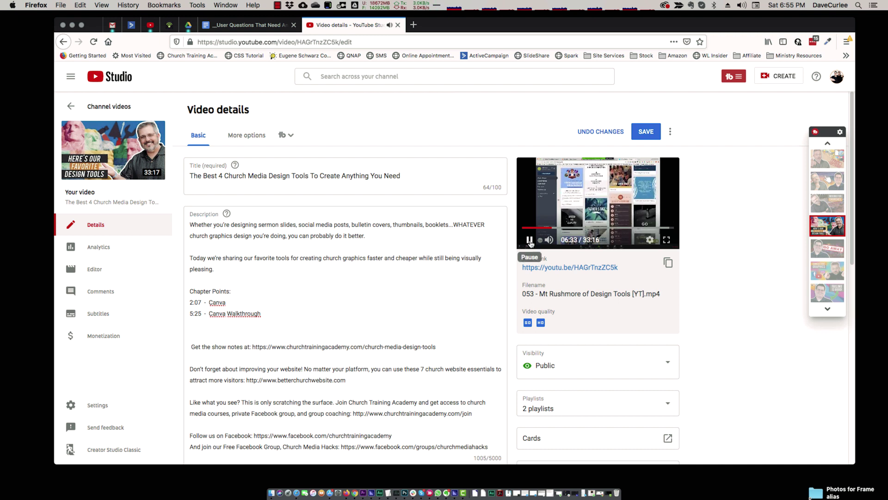
pyautogui.click(530, 240)
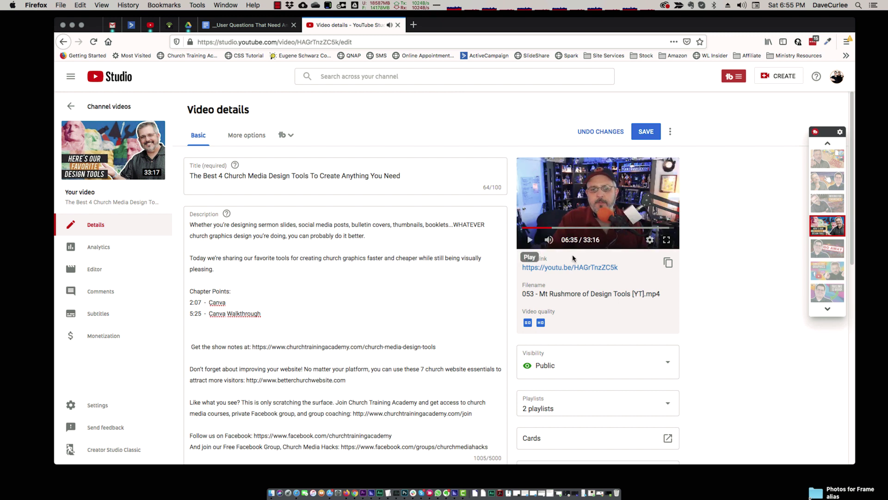
pyautogui.click(198, 323)
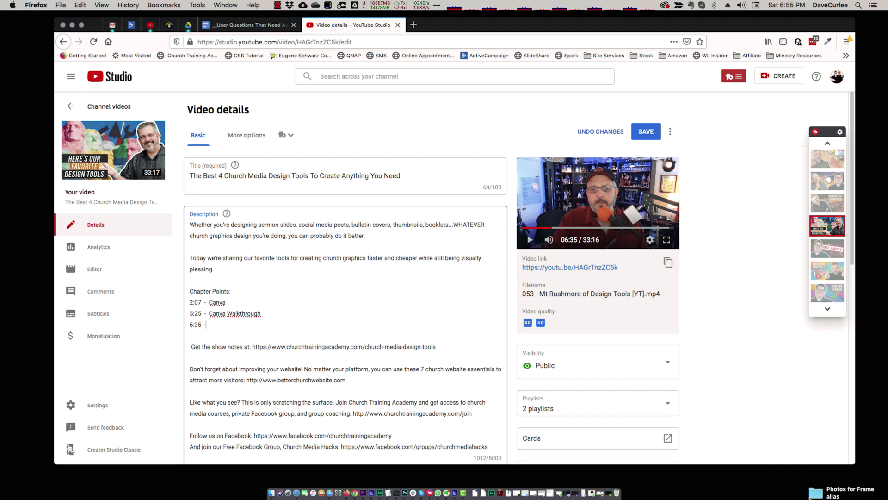
pyautogui.write('6:35 - Design Bold')
pyautogui.press('Return')
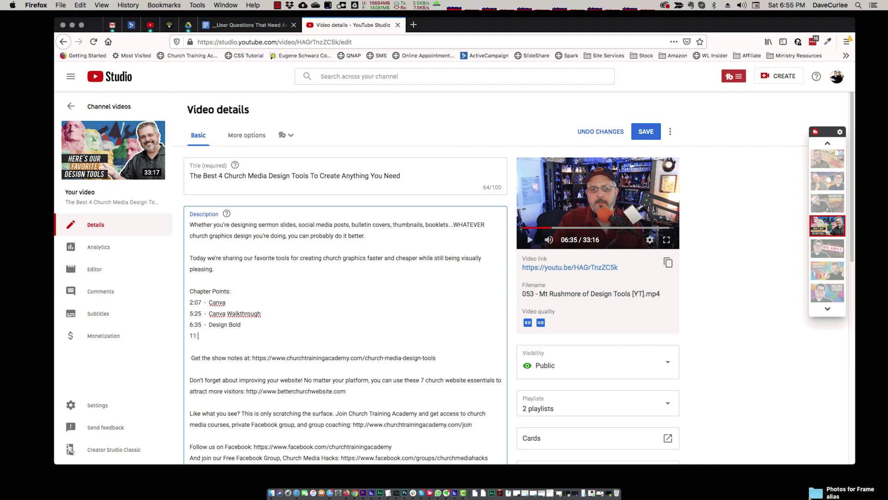
# Add '11:30 - Relay That' and '26:12 - Adobe InDesign' chapters and remove the trailing blank line
pyautogui.write('11:30 - Relay That')
pyautogui.press('Return')
pyautogui.write('26:12 - Adobe InDesign')
pyautogui.press('Return')
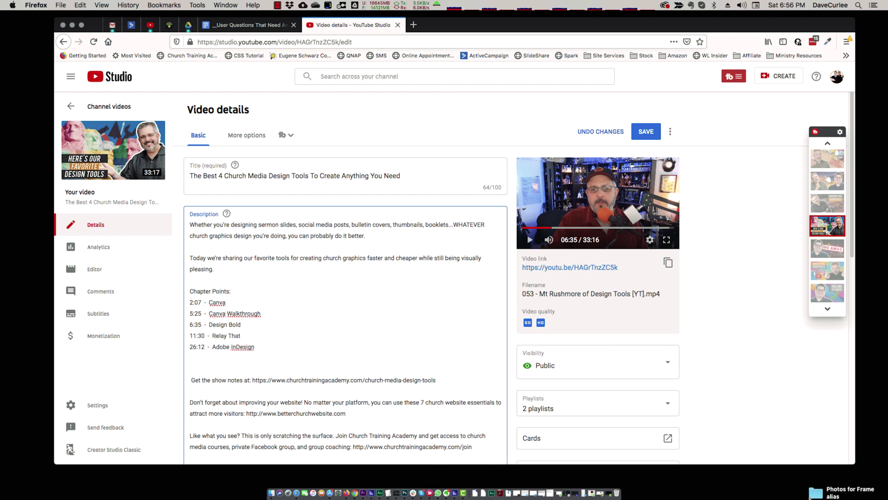
pyautogui.press('BackSpace')
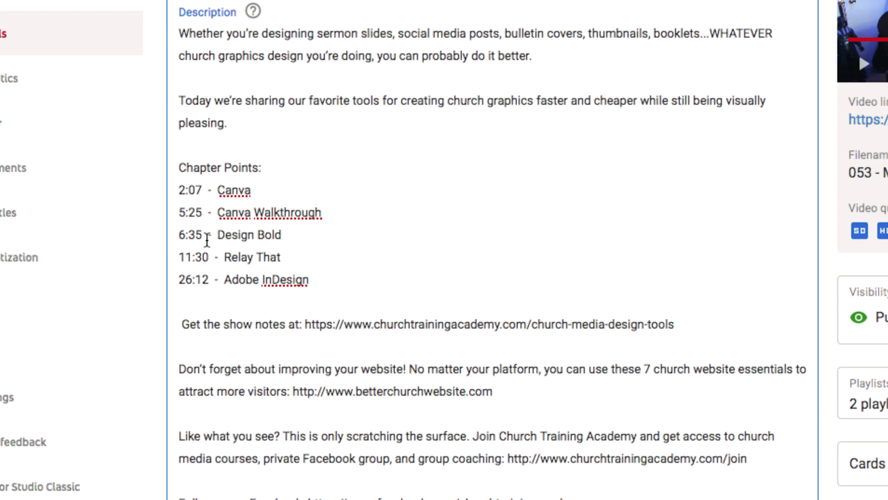
pyautogui.moveTo(207, 239); pyautogui.dragTo(182, 239)
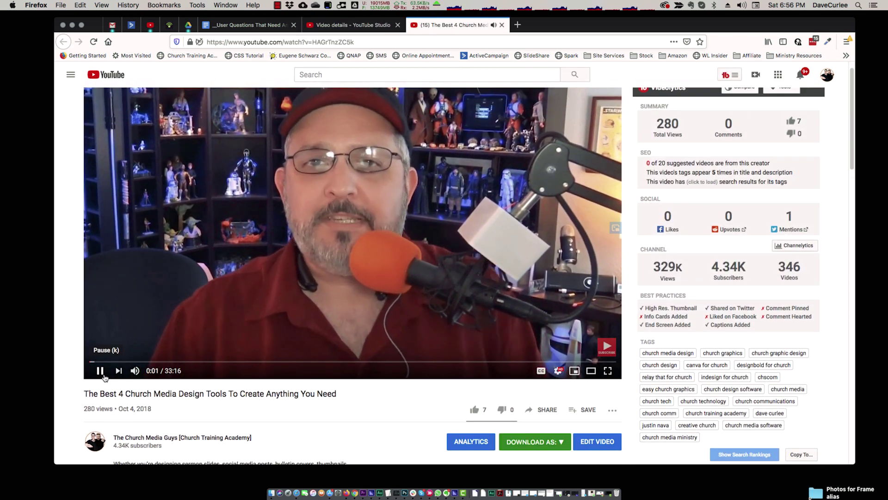
# Expand the watch page's description and test the 2:07 Canva chapter link
pyautogui.click(99, 372)
pyautogui.scroll(-4, 142, 364)
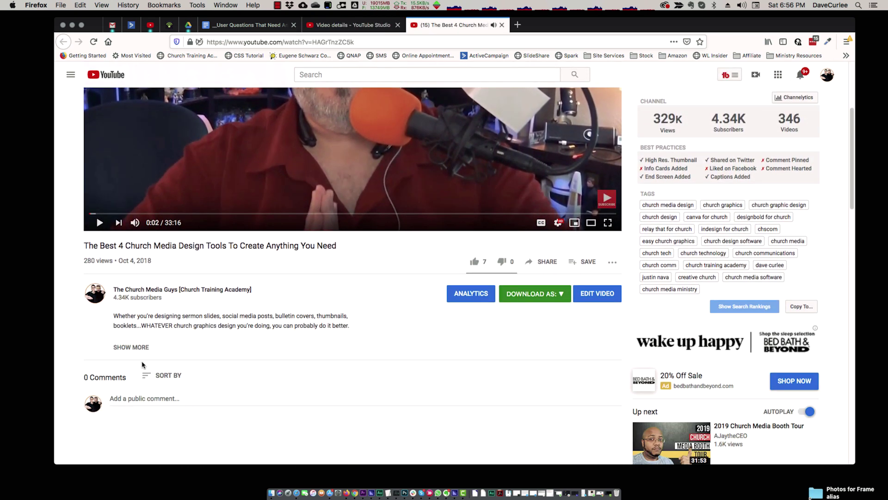
pyautogui.click(132, 348)
pyautogui.scroll(-3, 81, 389)
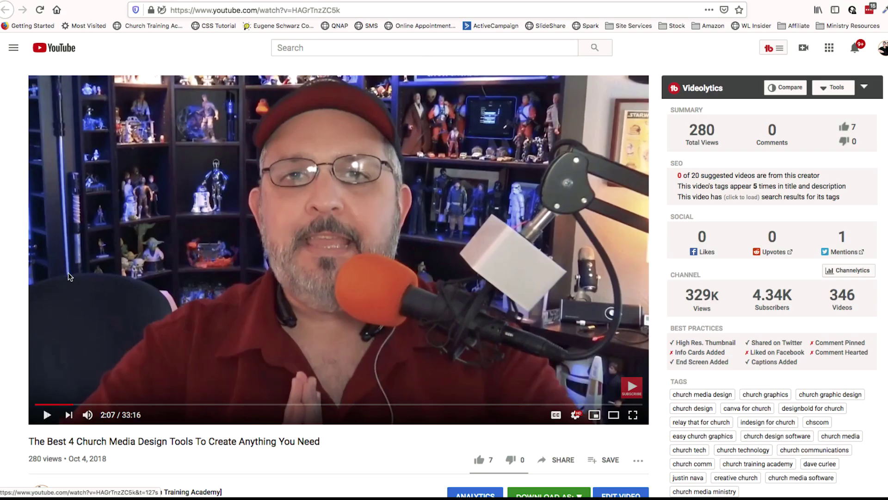
pyautogui.click(148, 215)
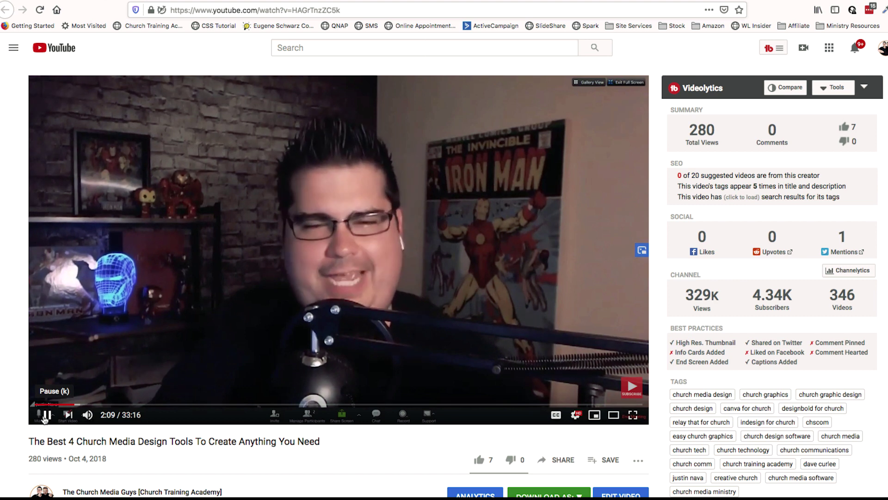
# Test the 5:25 Canva Walkthrough chapter link
pyautogui.press('k')
pyautogui.scroll(-3, 12, 428)
pyautogui.scroll(-4, 13, 428)
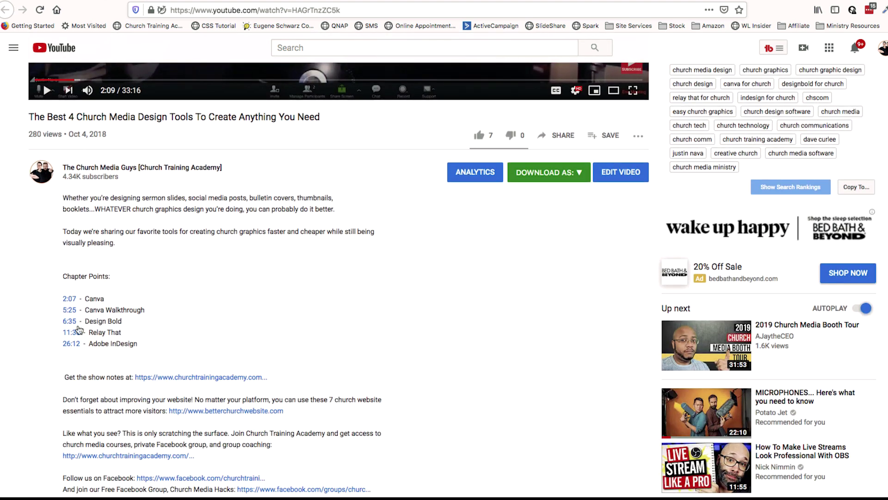
pyautogui.click(69, 315)
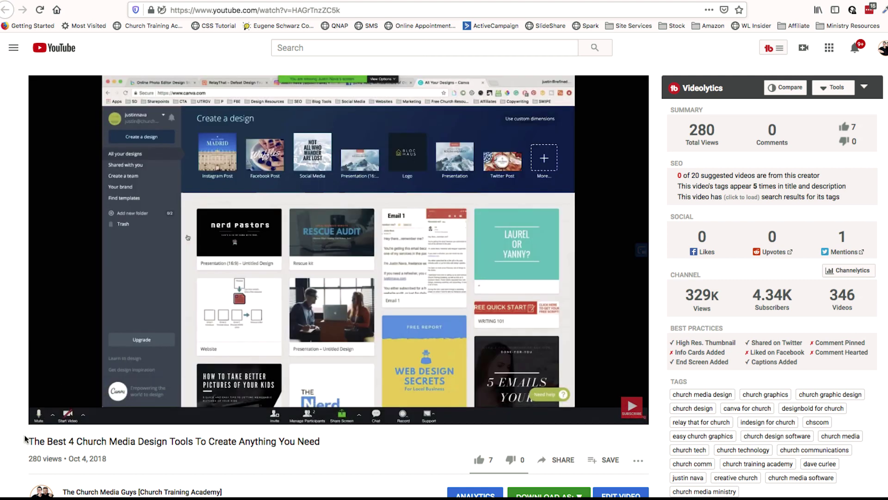
# Test the 26:12 Adobe InDesign chapter link
pyautogui.scroll(-5, 12, 443)
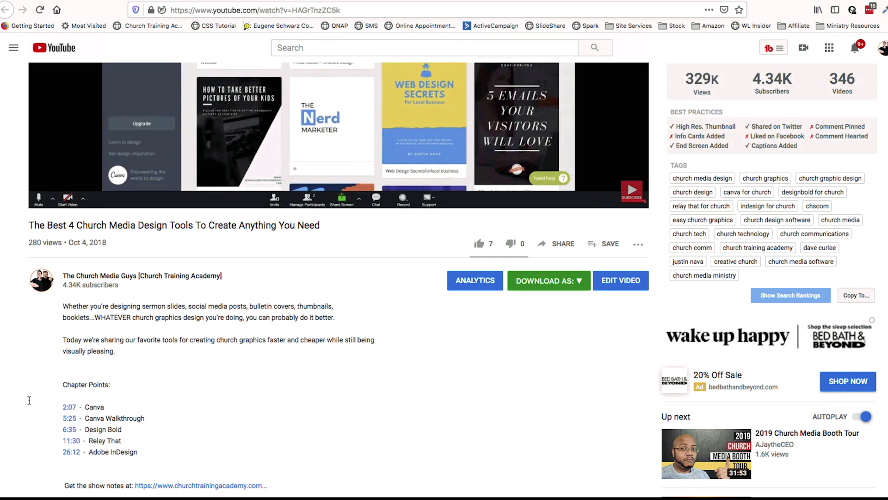
pyautogui.click(48, 193)
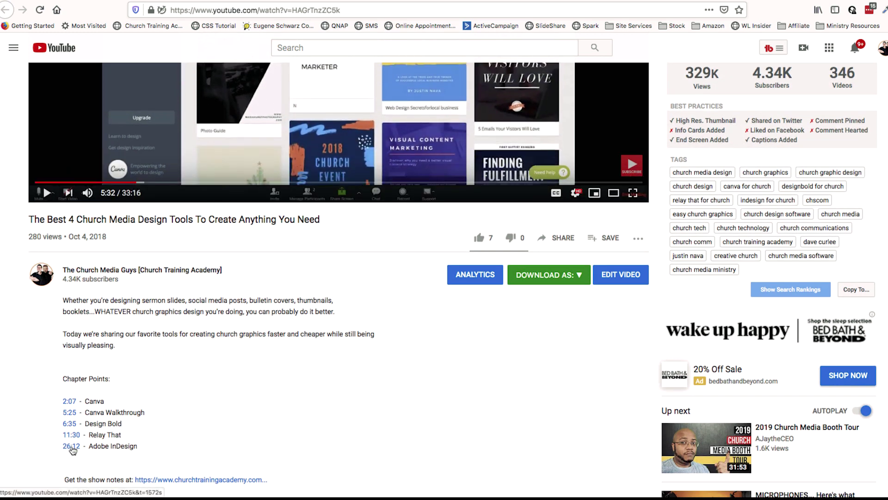
pyautogui.click(72, 446)
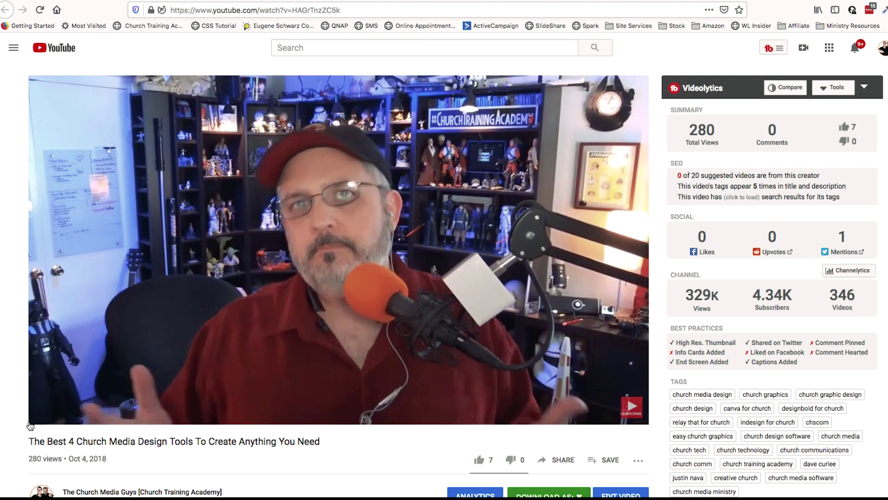
pyautogui.scroll(-5, 170, 426)
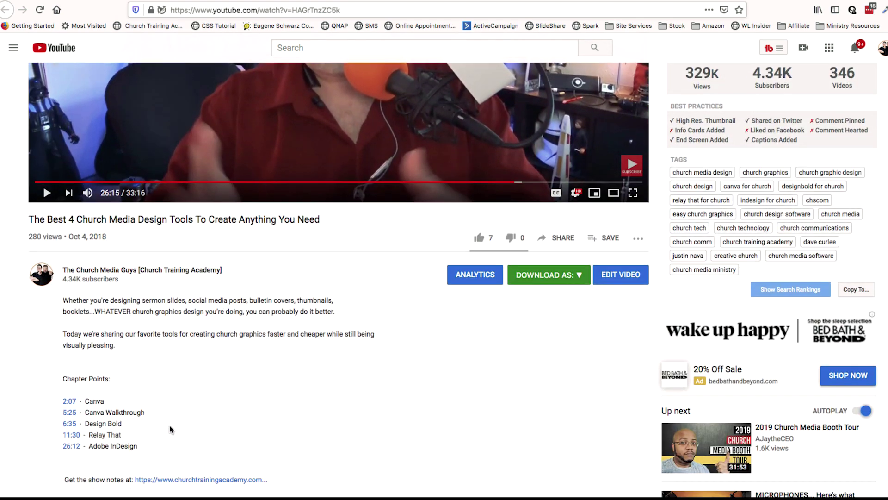
pyautogui.scroll(-1, 180, 407)
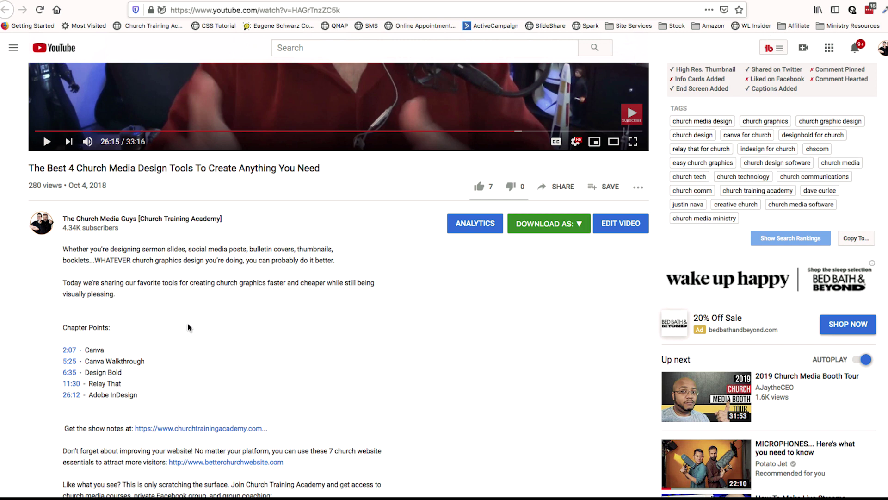
pyautogui.scroll(1, 188, 327)
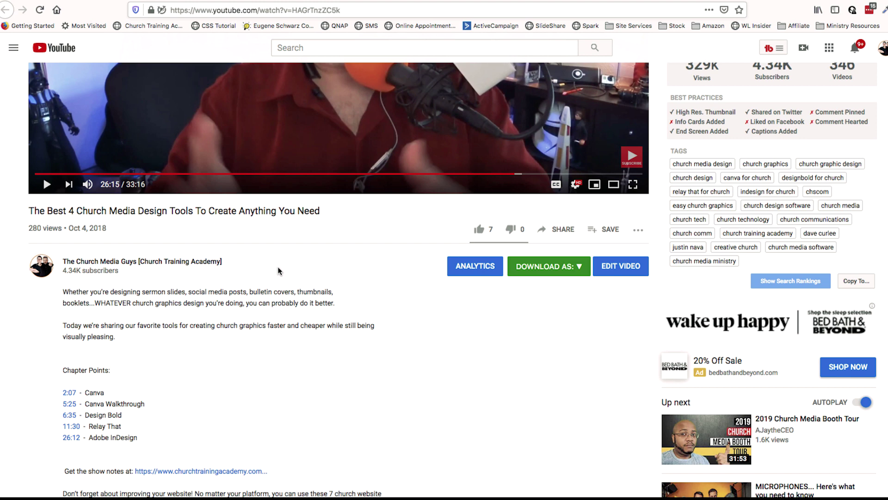
pyautogui.scroll(-3, 137, 386)
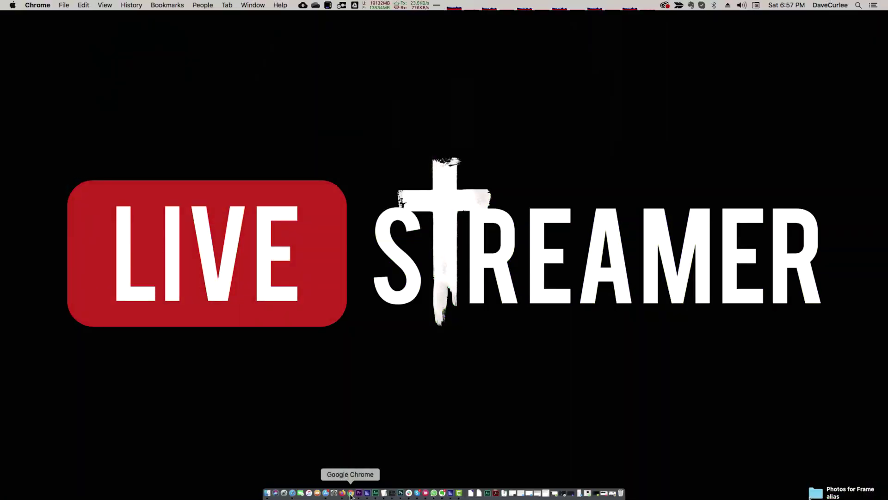
# Change the sermon description's scripture line from 'Matthew 18 [15-20]' to 'Matthew 18:15-20'
pyautogui.click(351, 494)
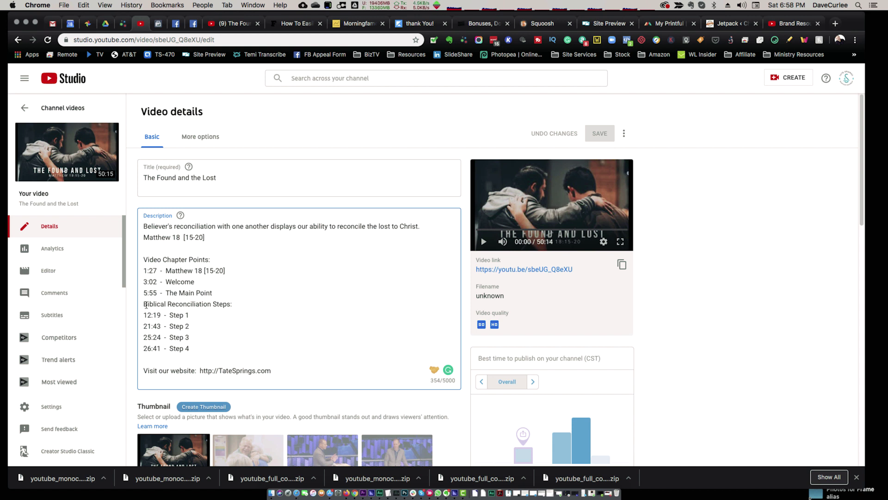
pyautogui.moveTo(144, 304); pyautogui.dragTo(207, 350)
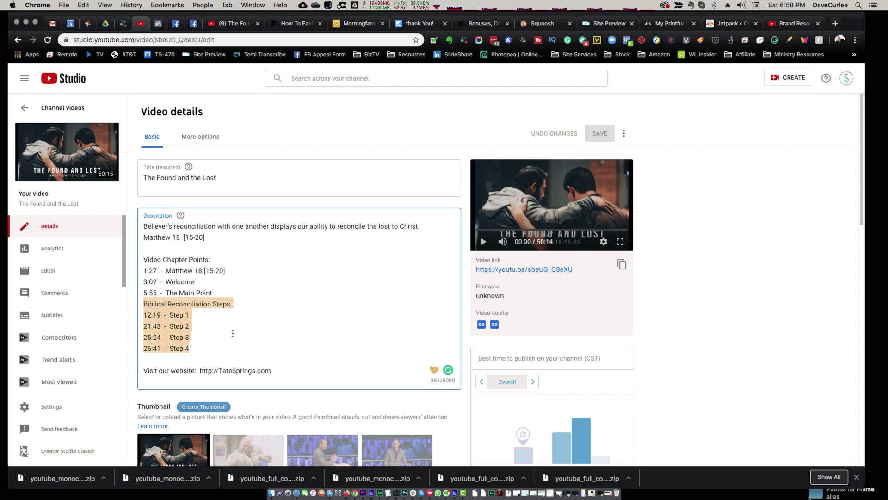
pyautogui.click(232, 331)
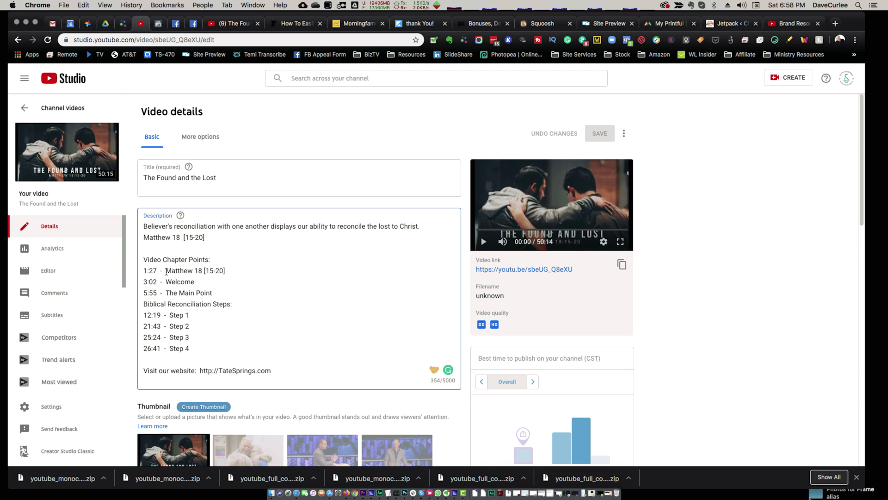
pyautogui.moveTo(165, 272); pyautogui.dragTo(225, 271)
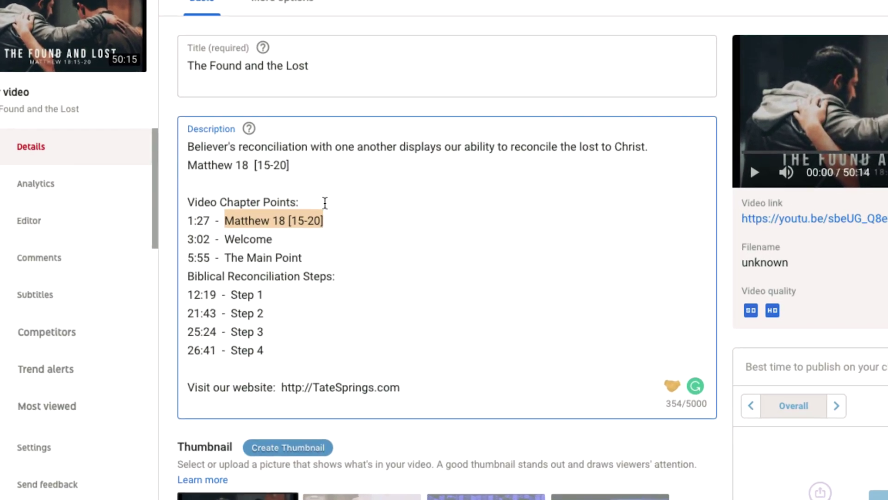
pyautogui.click(214, 236)
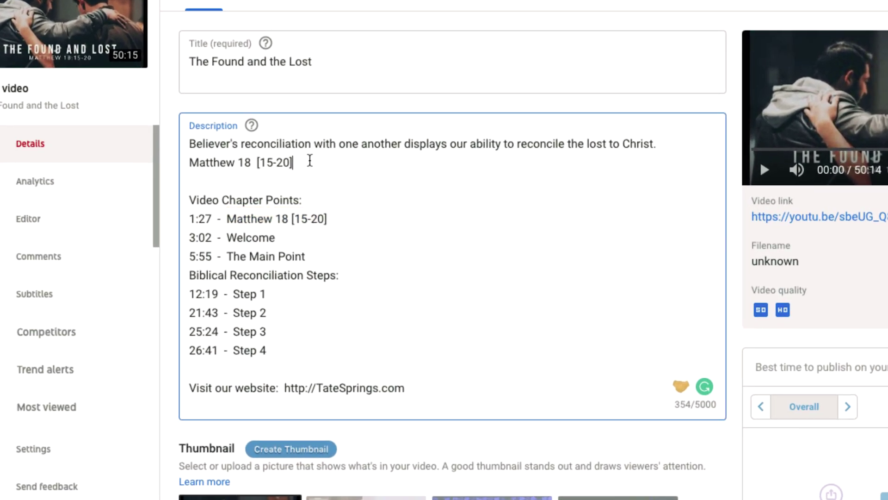
pyautogui.moveTo(253, 163); pyautogui.dragTo(363, 165)
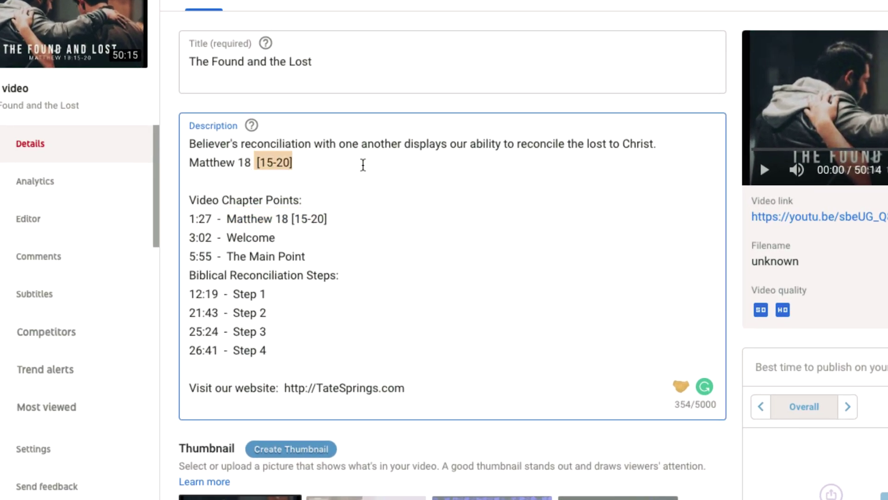
pyautogui.press('BackSpace')
pyautogui.press('BackSpace')
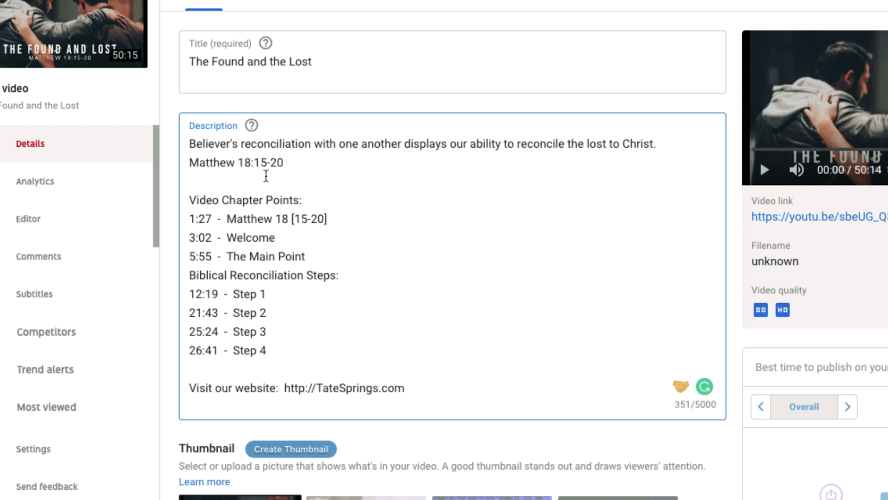
pyautogui.moveTo(240, 163); pyautogui.dragTo(286, 176)
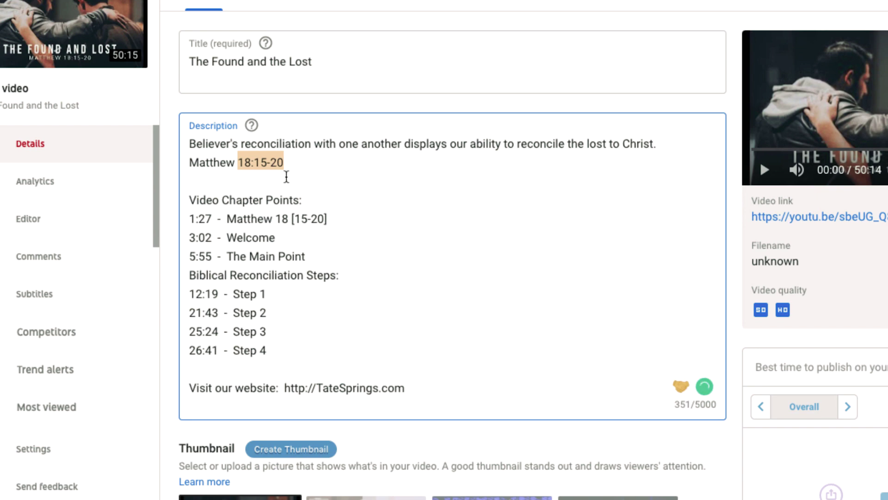
pyautogui.click(309, 167)
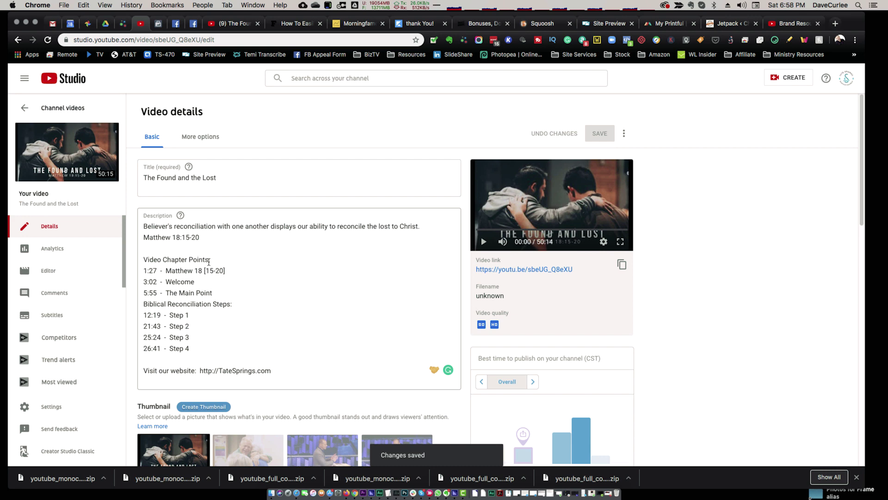
# Open the sermon's public watch page, pause it, zoom in, and expand the full description
pyautogui.rightClick(101, 123)
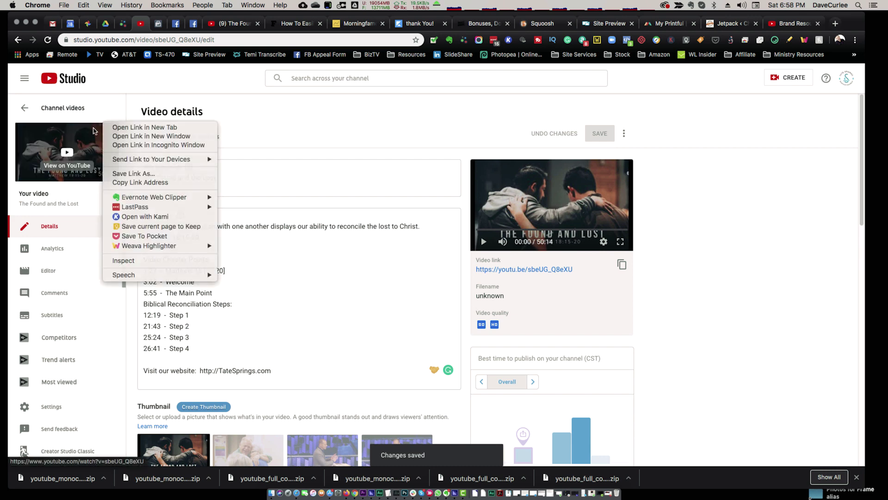
pyautogui.rightClick(93, 130)
pyautogui.click(93, 131)
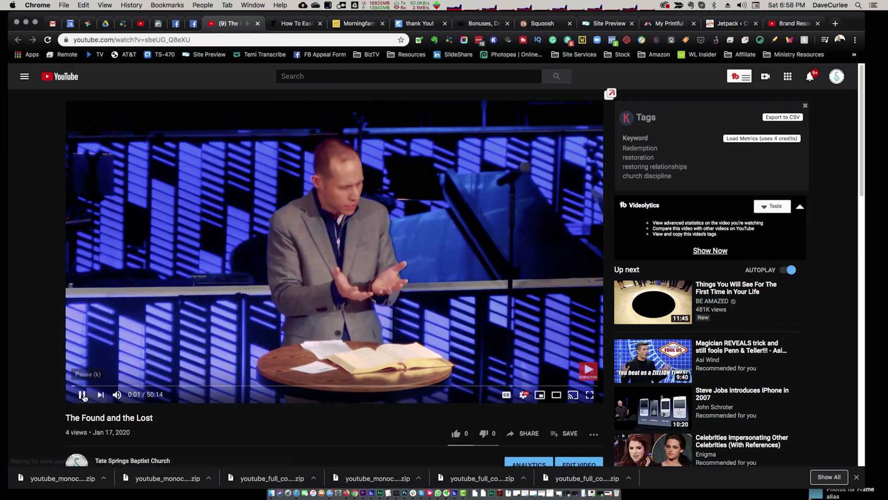
pyautogui.click(80, 398)
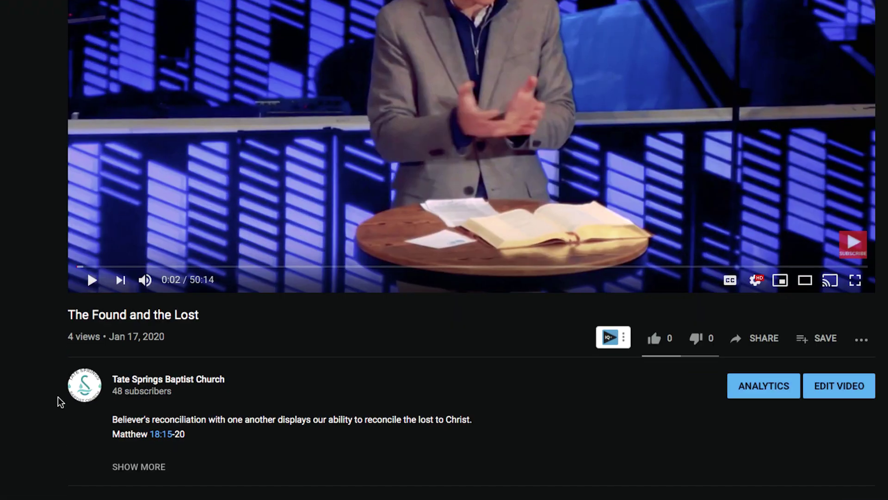
pyautogui.scroll(-3, 92, 380)
pyautogui.press('super+plus')
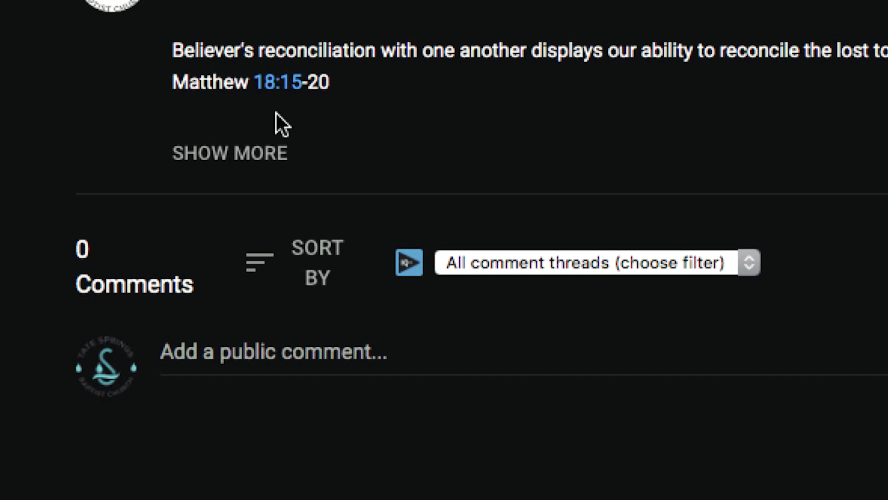
pyautogui.click(230, 157)
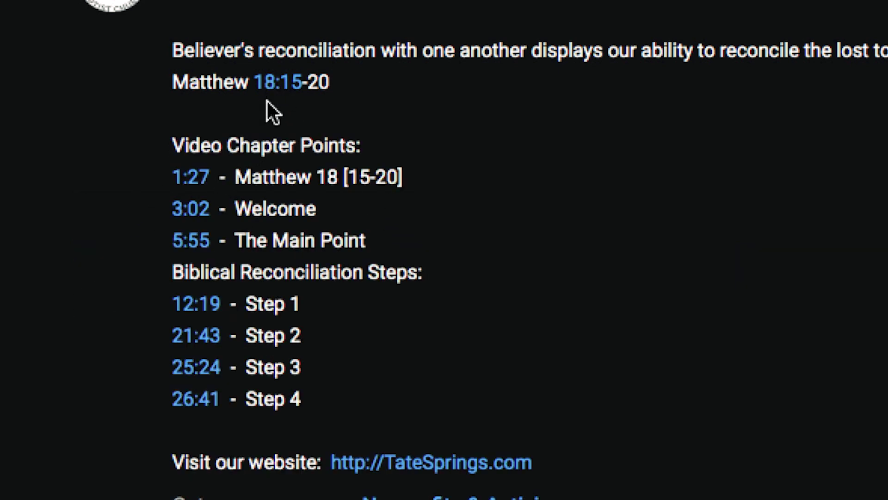
# Test the 18:15 verse reference, which wrongly jumps the video like a timestamp
pyautogui.click(276, 90)
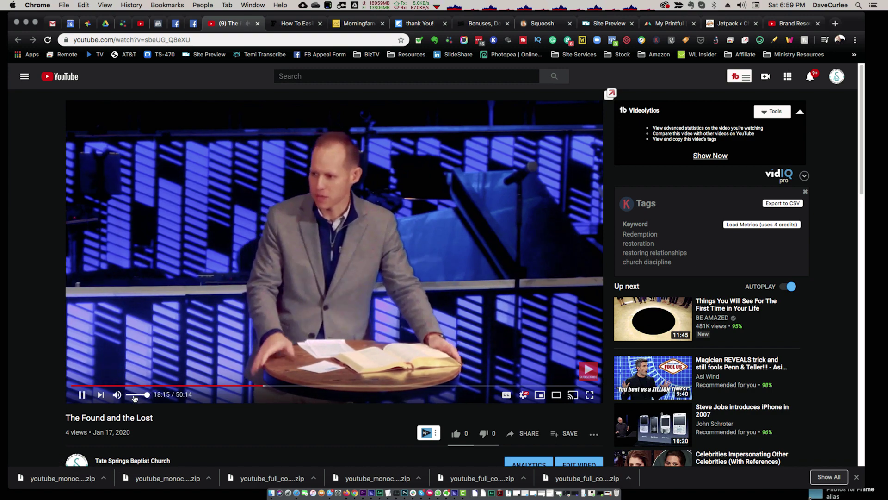
pyautogui.click(73, 385)
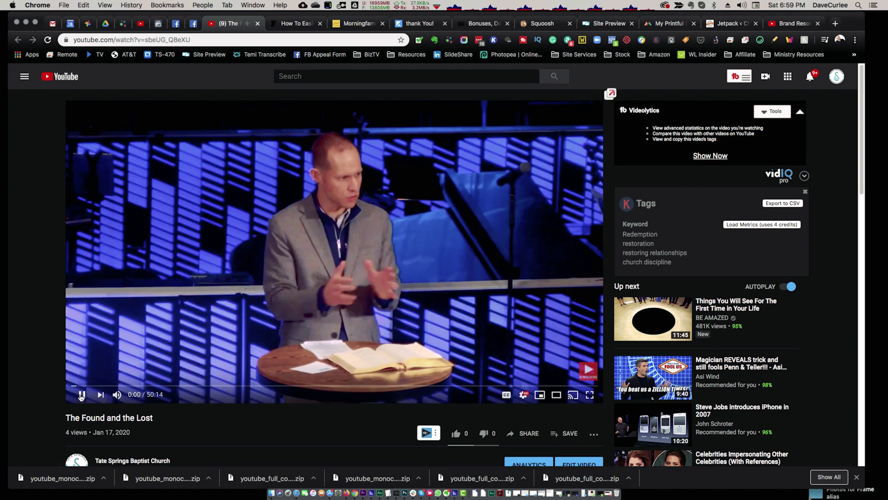
pyautogui.click(81, 394)
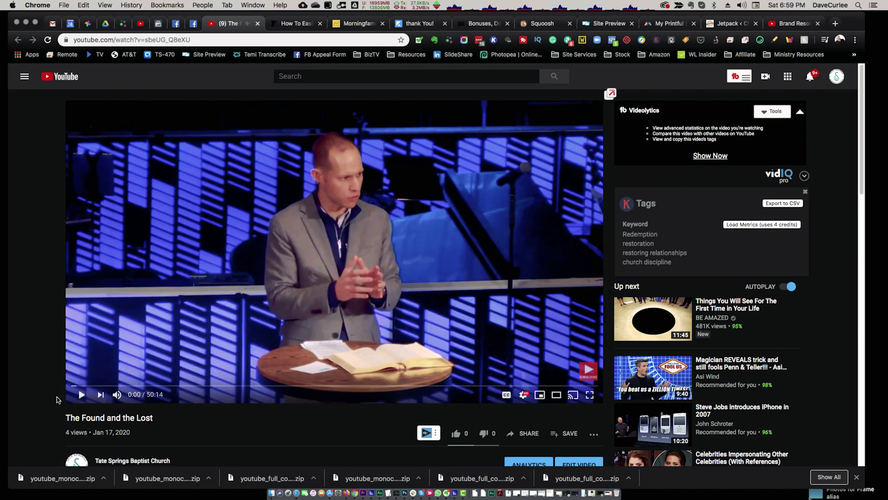
pyautogui.scroll(-5, 46, 400)
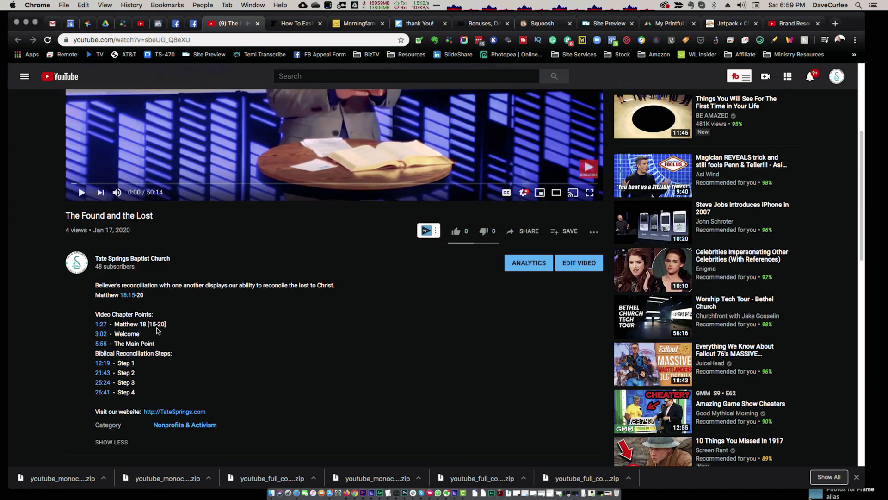
# Copy '18 [15-20]' from the chapter line and paste it over '18:15-20' on the Matthew line
pyautogui.click(141, 24)
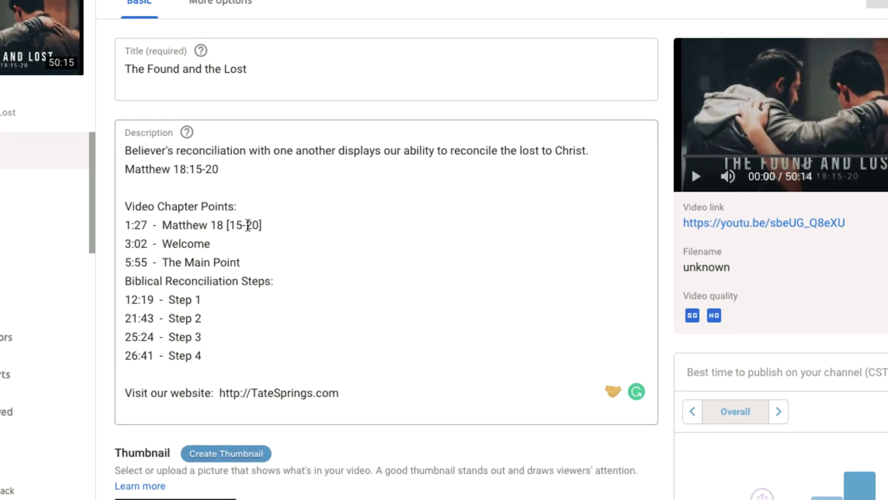
pyautogui.click(267, 226)
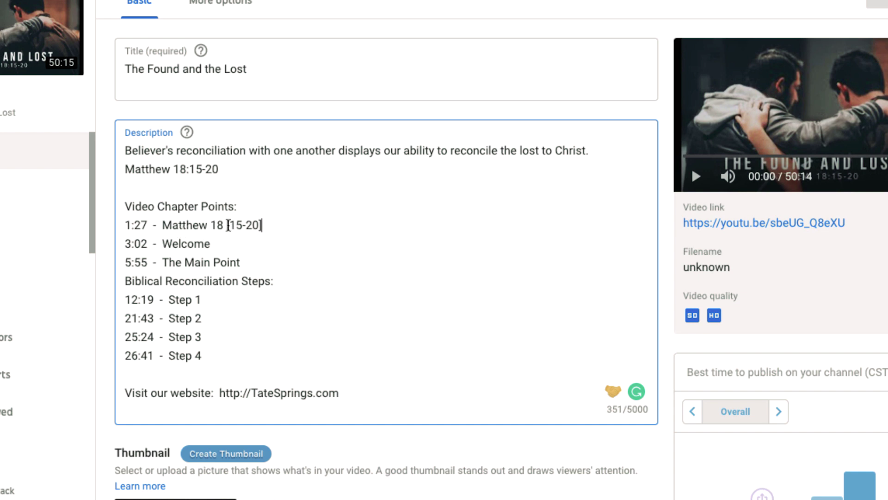
pyautogui.moveTo(267, 225); pyautogui.dragTo(215, 228)
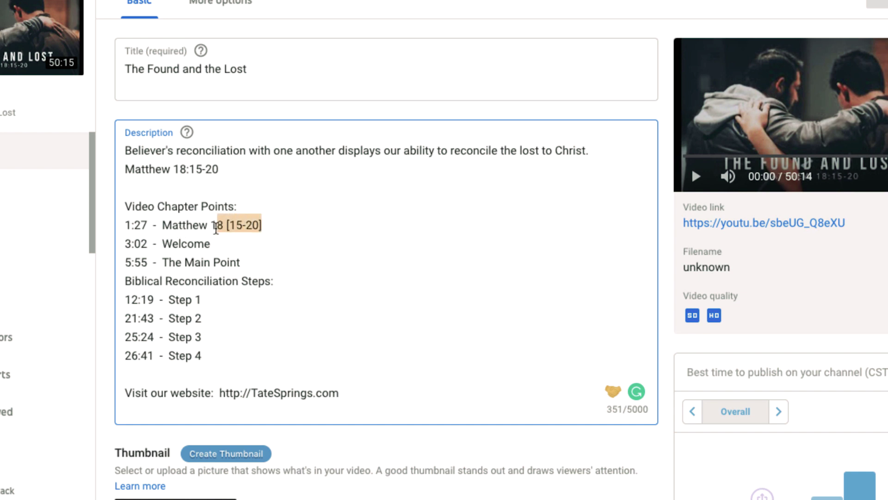
pyautogui.moveTo(224, 168); pyautogui.dragTo(174, 170)
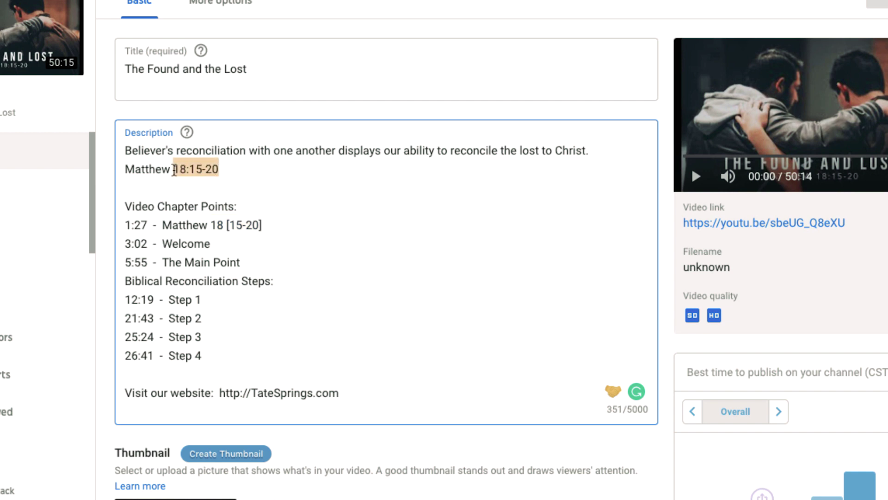
pyautogui.write('18 [15-20]')
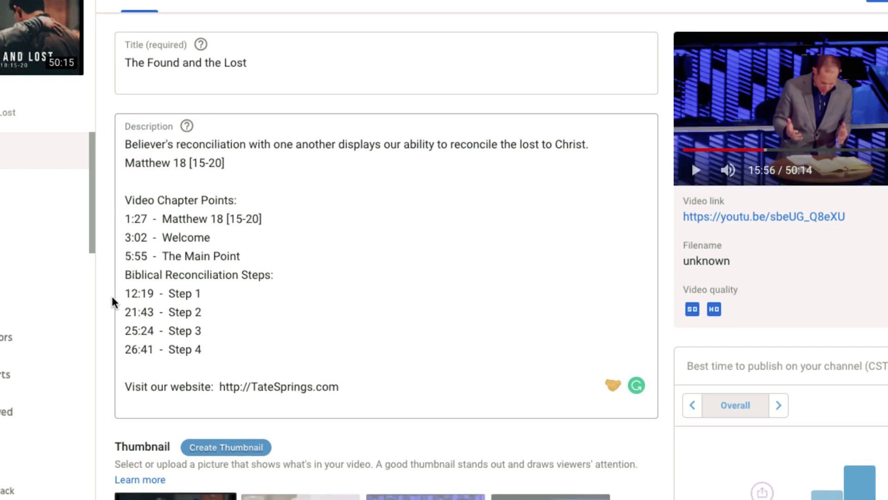
# Highlight the Biblical Reconciliation Steps heading and its four Step chapter lines for review
pyautogui.moveTo(125, 275); pyautogui.dragTo(268, 275)
pyautogui.press('super+shift+Up')
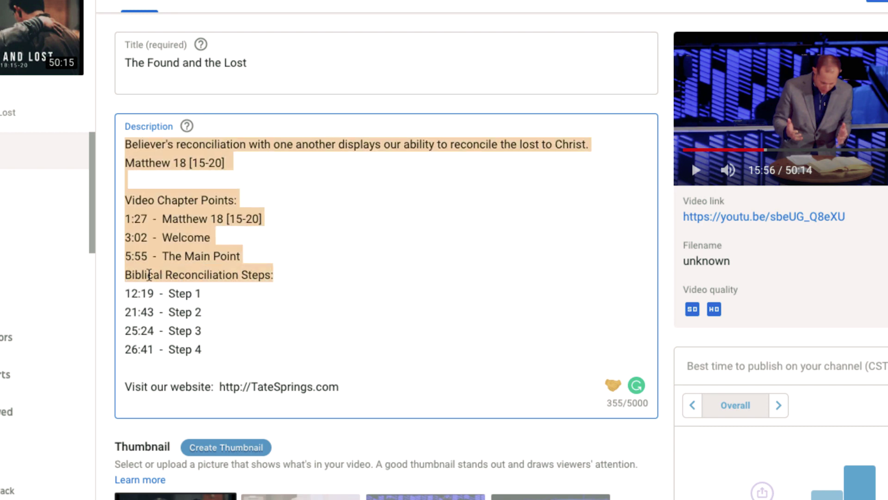
pyautogui.press('Left')
pyautogui.moveTo(126, 275); pyautogui.dragTo(270, 277)
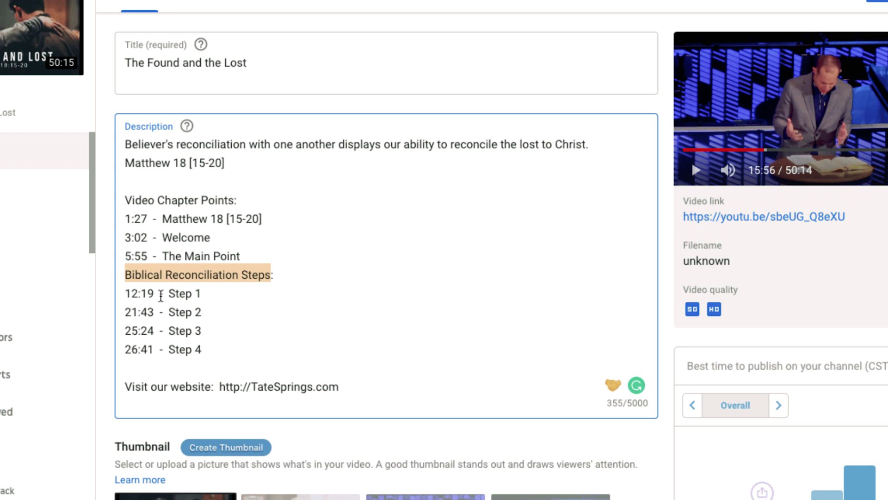
pyautogui.moveTo(161, 296); pyautogui.dragTo(206, 349)
pyautogui.click(133, 292)
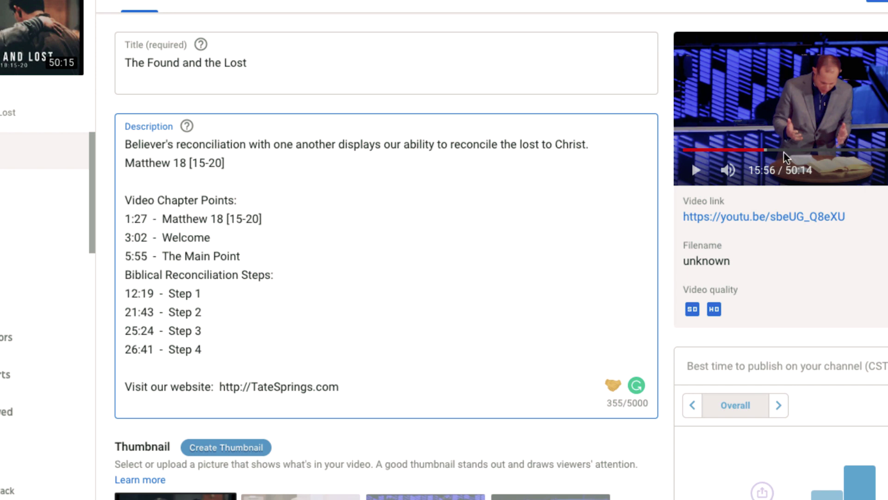
# Scrub the sermon preview around 12–13 minutes to find where the Step 1 title card begins
pyautogui.click(750, 149)
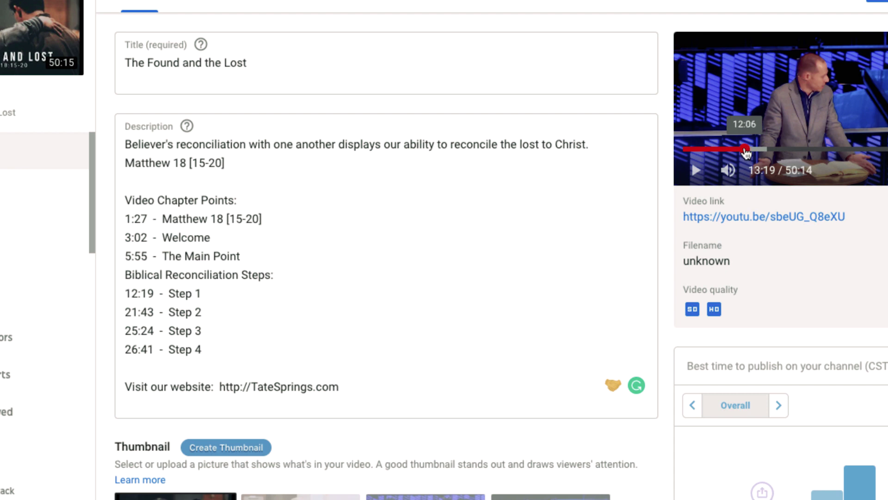
pyautogui.moveTo(753, 150)
pyautogui.mouseDown()
pyautogui.moveTo(740, 151)
pyautogui.moveTo(750, 151)
pyautogui.mouseUp()
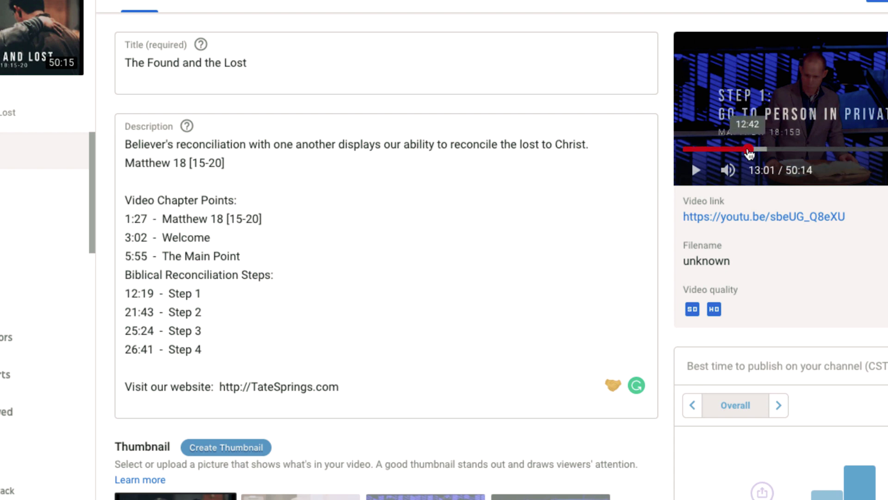
pyautogui.moveTo(749, 153); pyautogui.dragTo(747, 154)
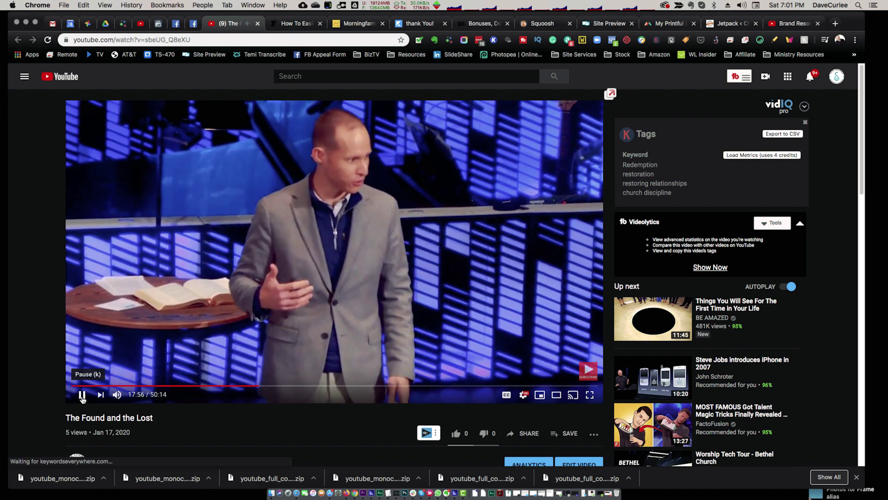
# Expand the description, confirm Matthew 18 [15-20] isn't a link, then test the 5:55 and 26:41 chapters
pyautogui.click(82, 394)
pyautogui.scroll(-6, 74, 379)
pyautogui.click(113, 230)
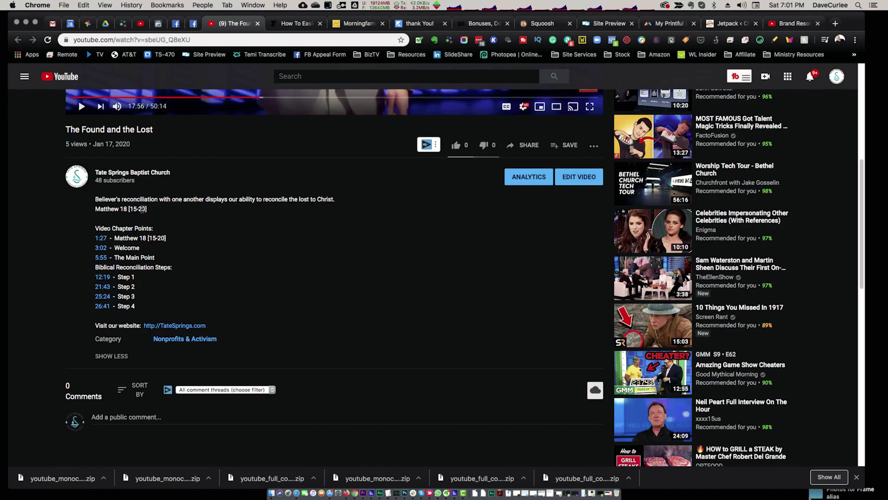
pyautogui.moveTo(147, 209); pyautogui.dragTo(121, 209)
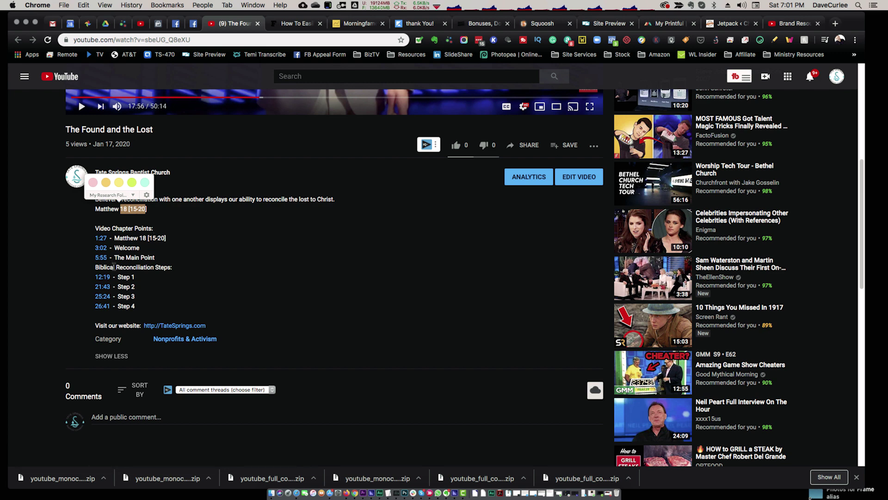
pyautogui.click(102, 258)
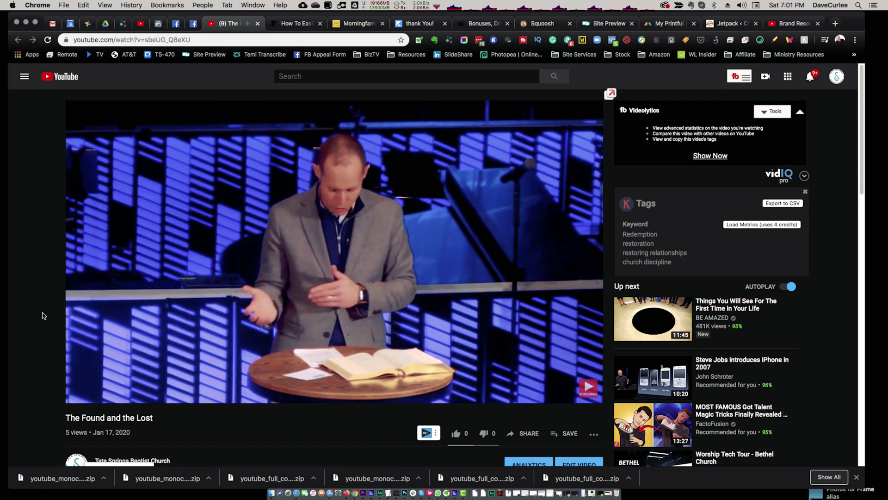
pyautogui.scroll(-7, 202, 292)
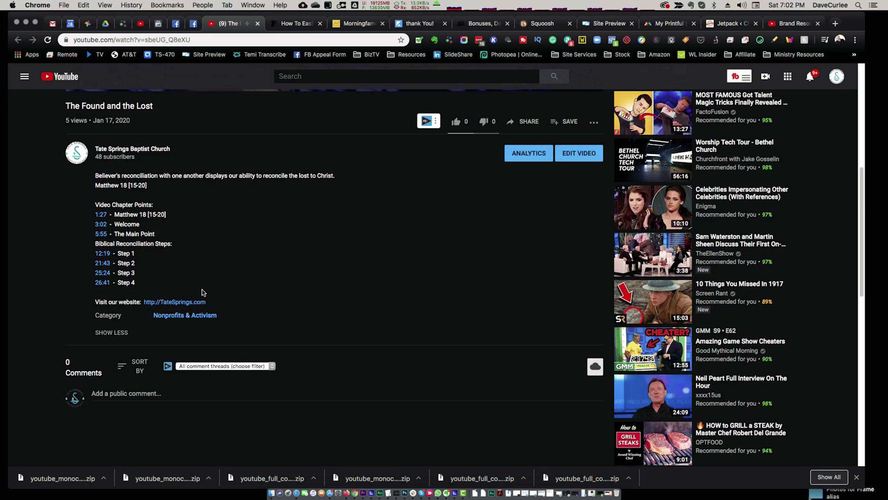
pyautogui.click(110, 281)
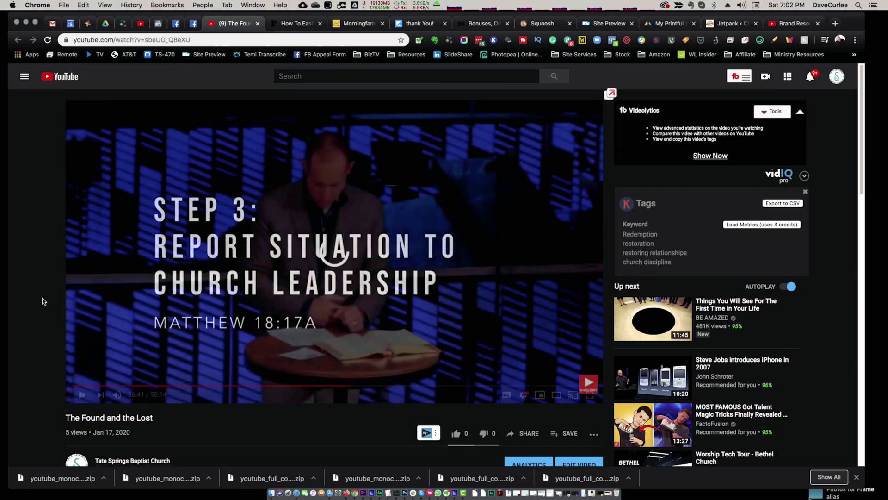